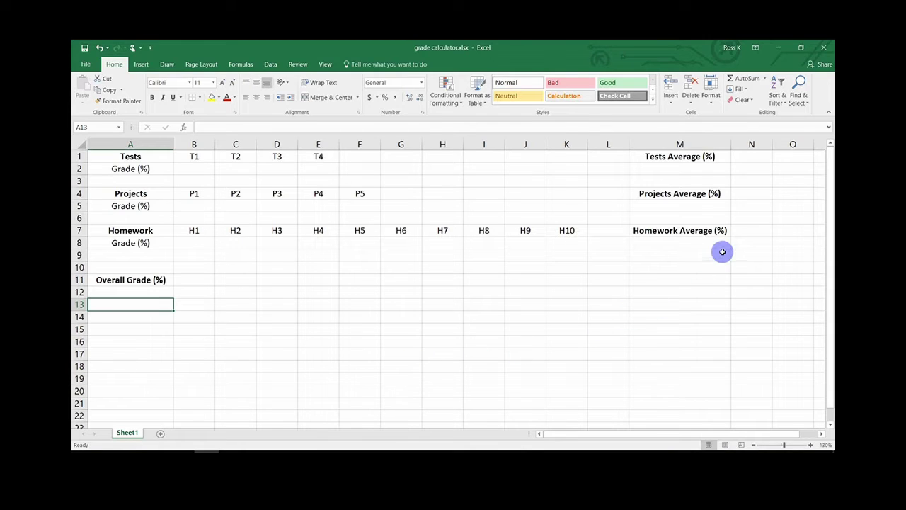
Step: Enter a formula in N1 that calculates the tests average from all of row 2, =AVERAGE(2:2)
click(751, 157)
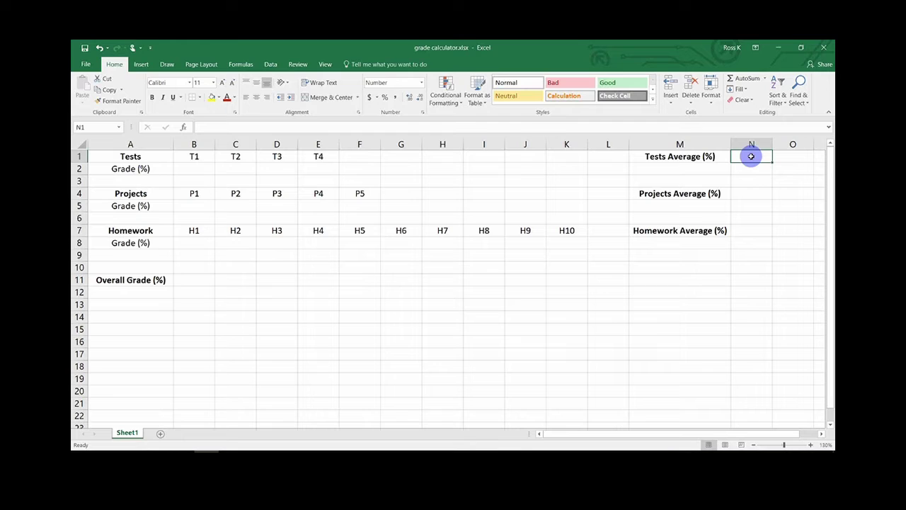
click(517, 126)
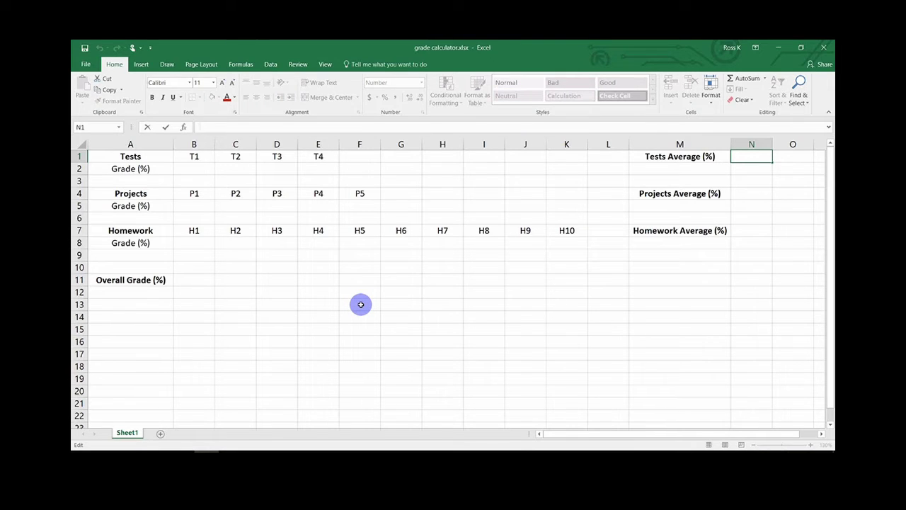
text(=)
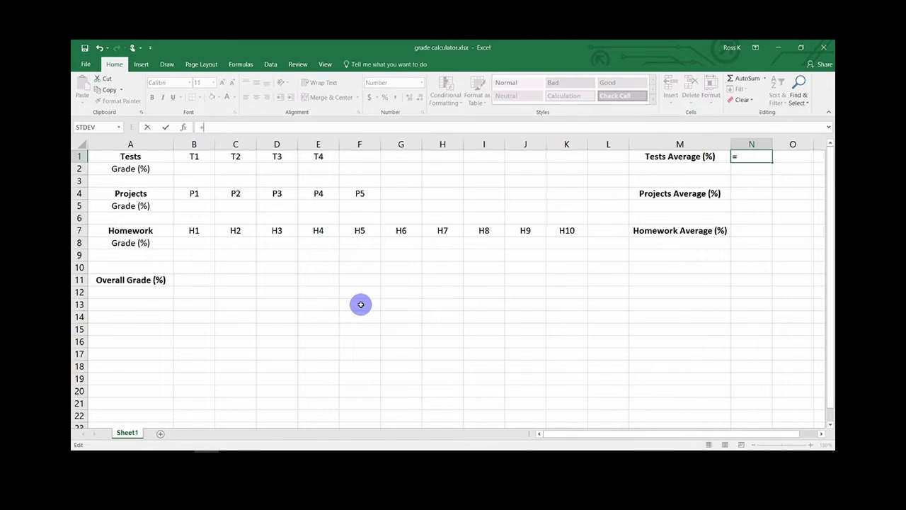
text(aver)
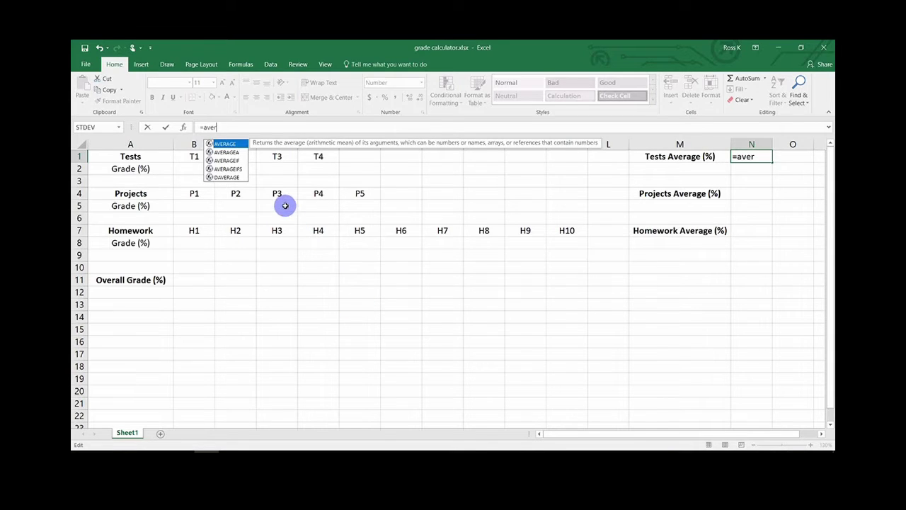
double_click(224, 144)
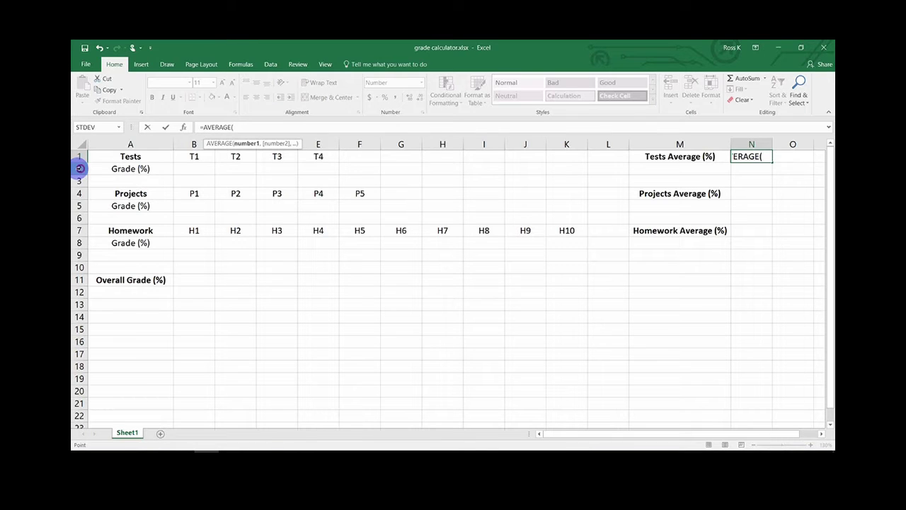
click(78, 169)
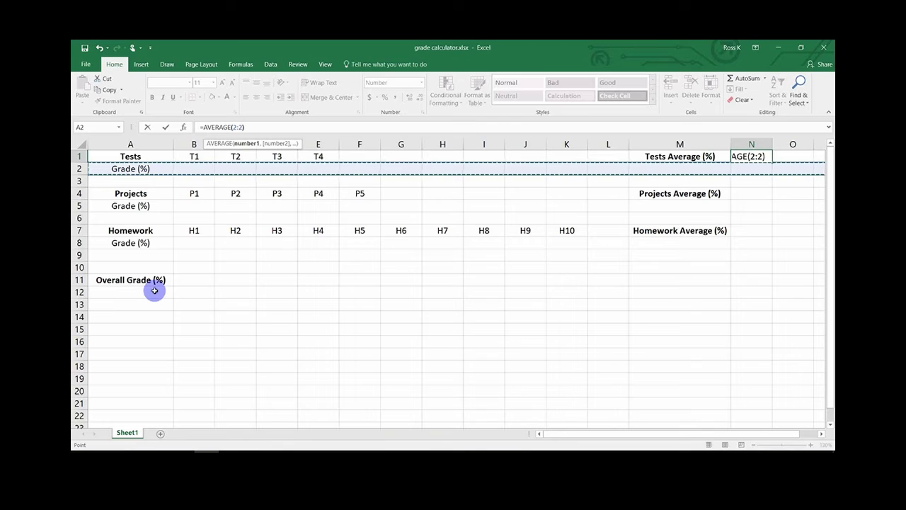
text())
key(ctrl+Return)
key(Return)
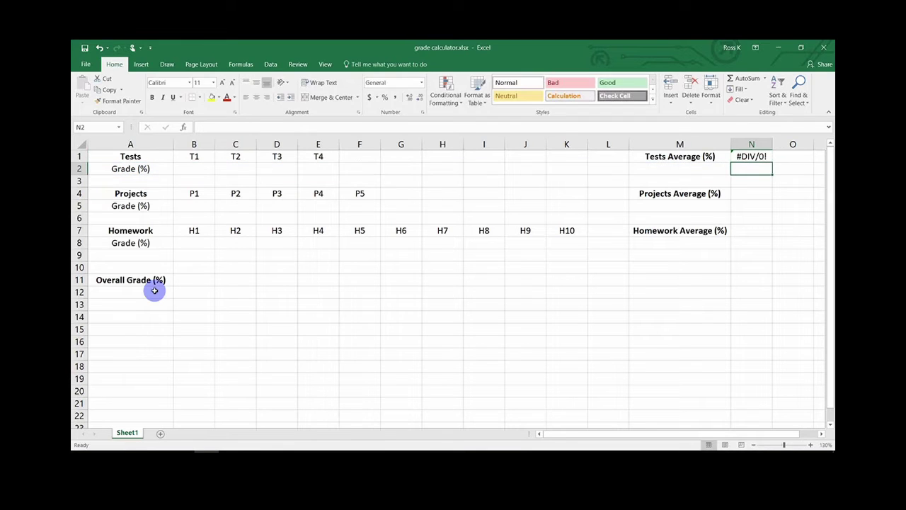
Step: Examine the error-checking options offered for the Tests Average formula in N1
click(744, 158)
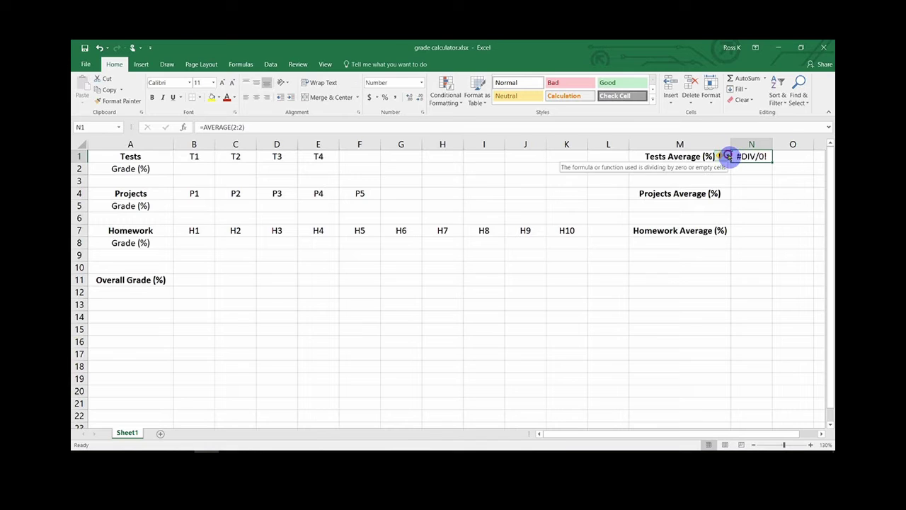
click(728, 157)
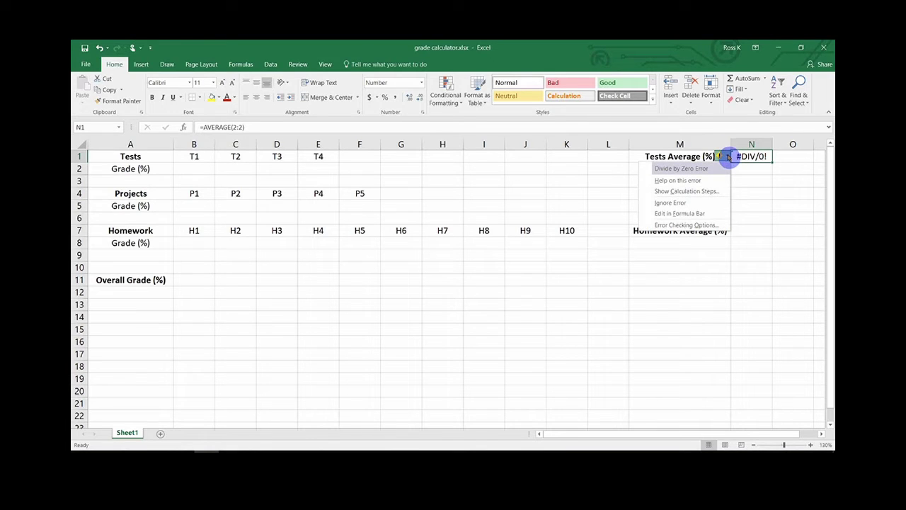
click(729, 156)
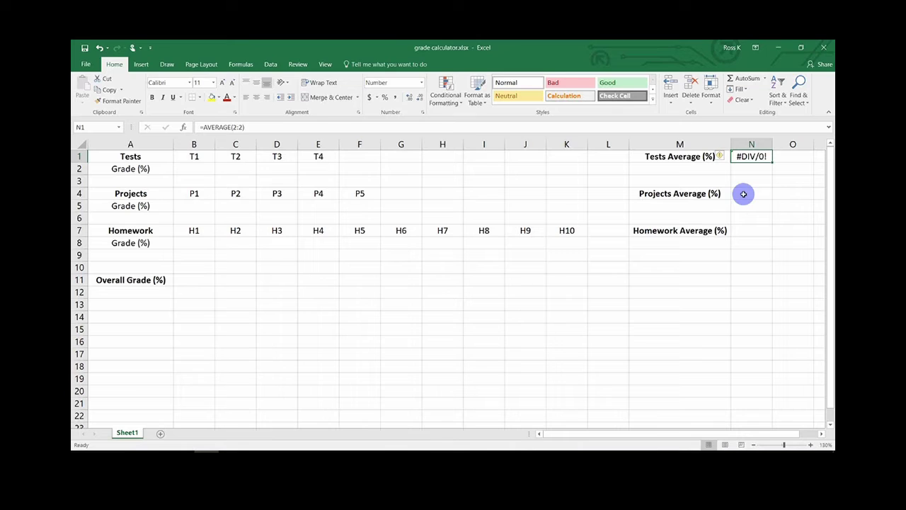
Step: Enter a formula in N4 that calculates the projects average from all of row 5, =AVERAGE(5:5)
click(749, 193)
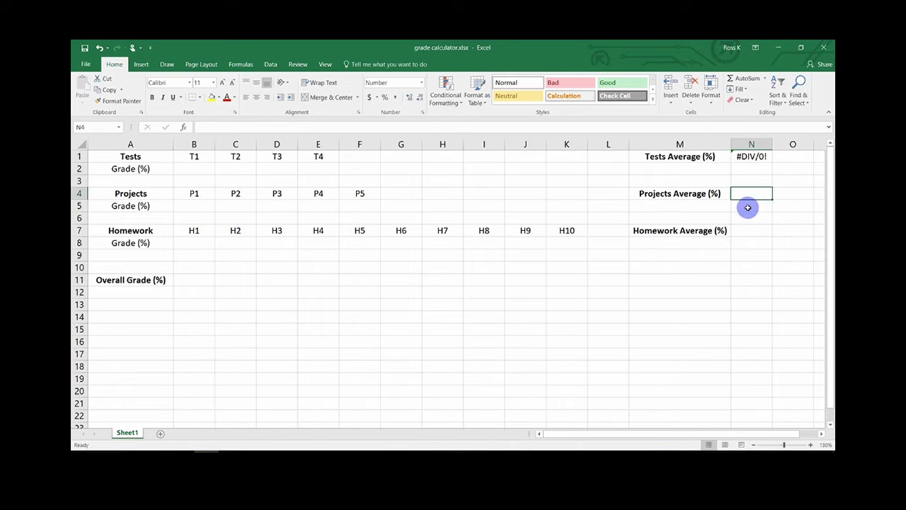
click(286, 126)
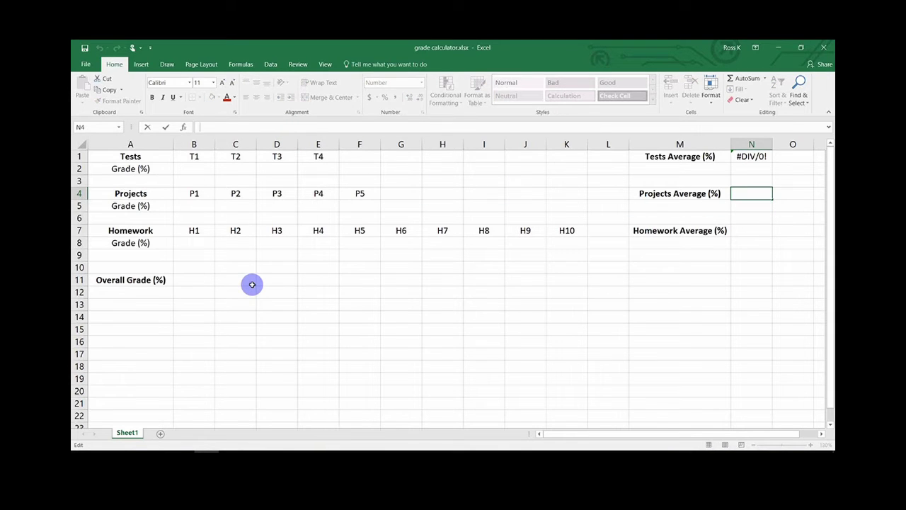
text(=aver)
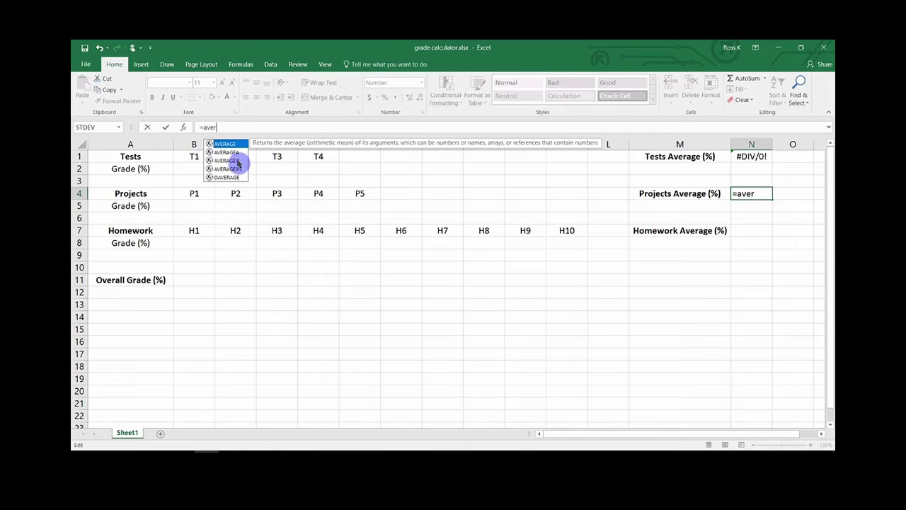
double_click(225, 143)
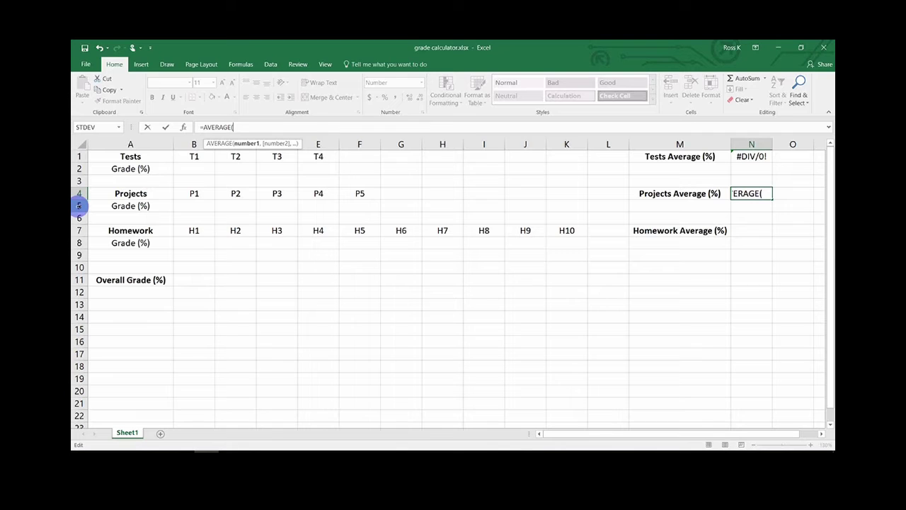
click(79, 205)
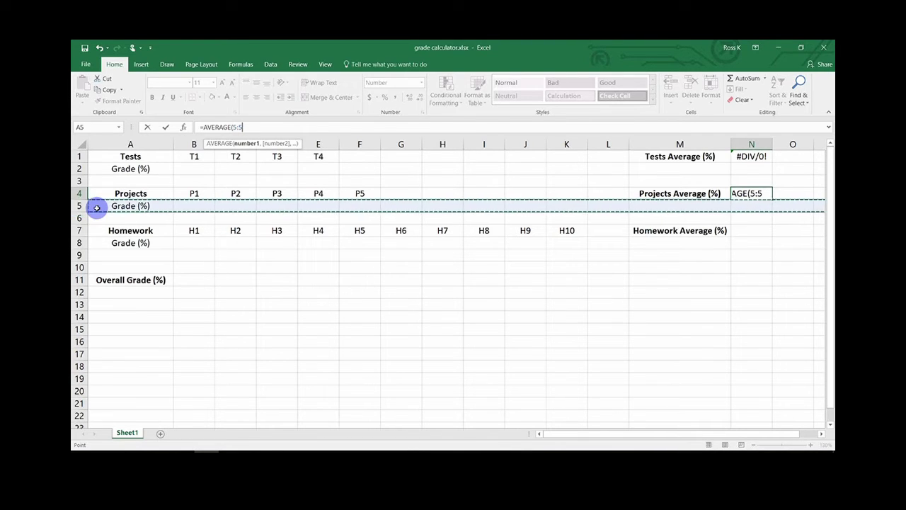
text())
key(Return)
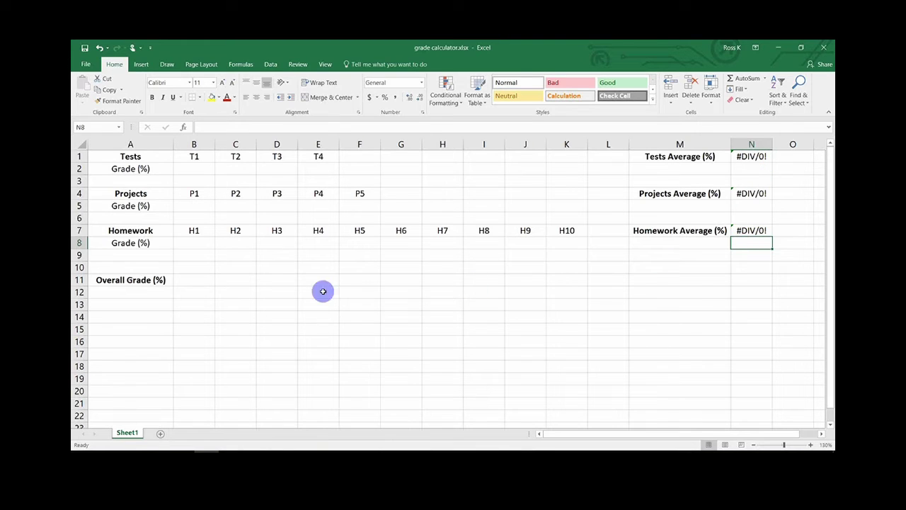
Step: Enter the weighted overall grade formula in B11, combining the tests, projects and homework averages: =((N1*0.4)+(N4*0.4)+(N7*0.2))
click(187, 280)
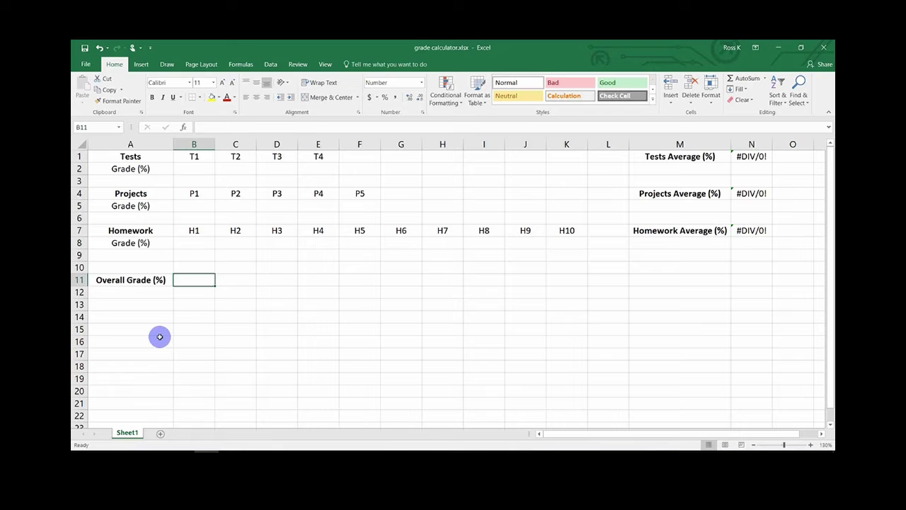
click(240, 126)
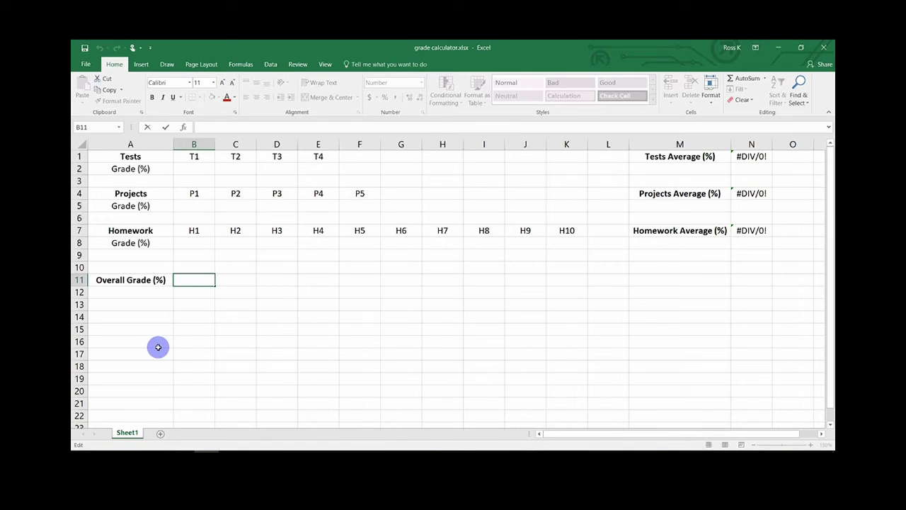
text(=)
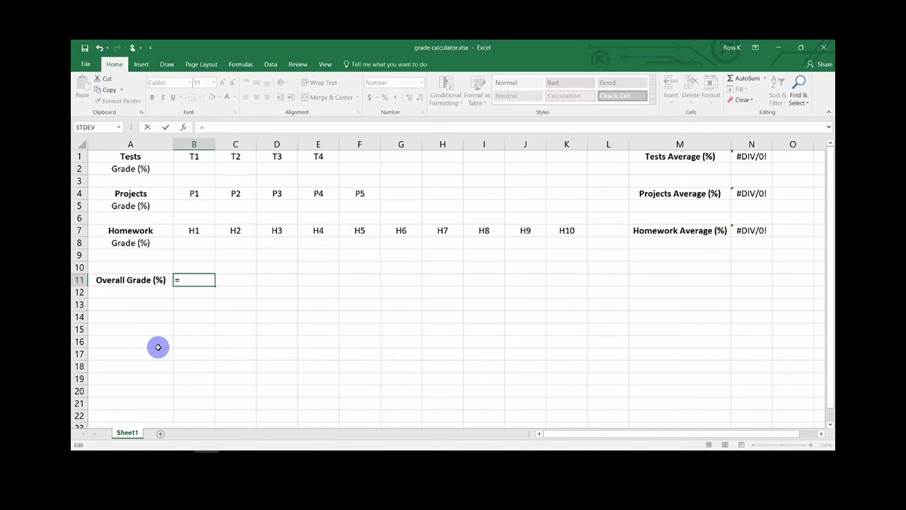
text((()
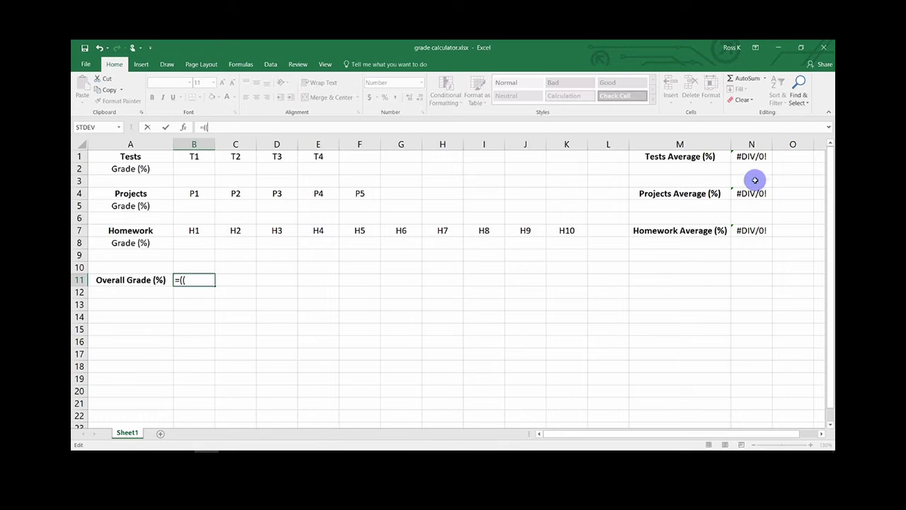
click(753, 157)
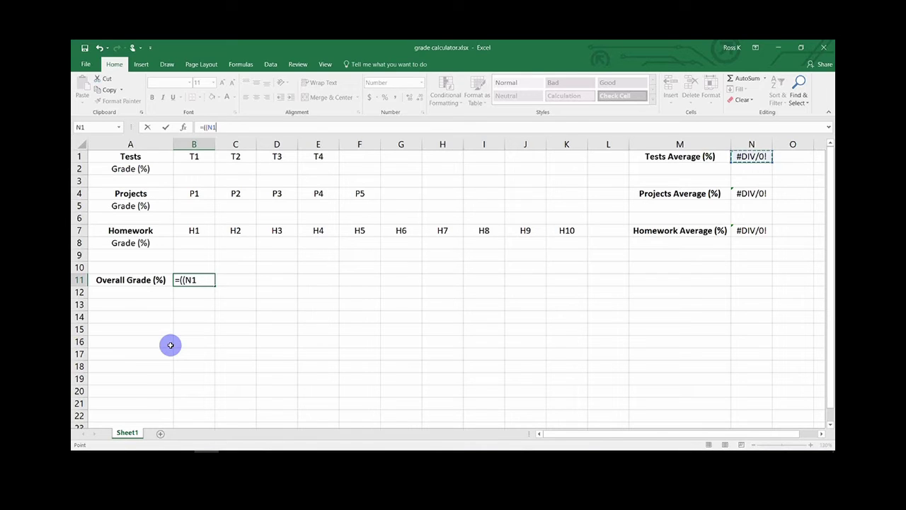
text(*)
text(0.4)+()
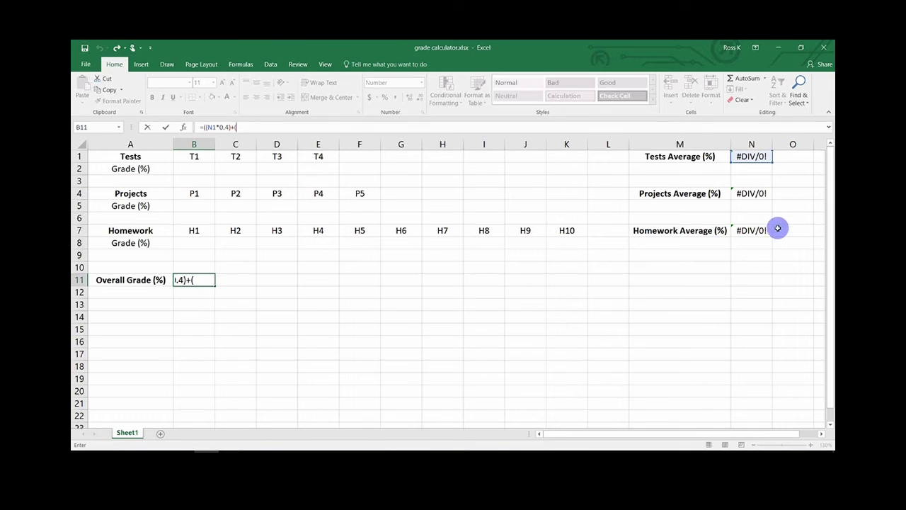
click(752, 192)
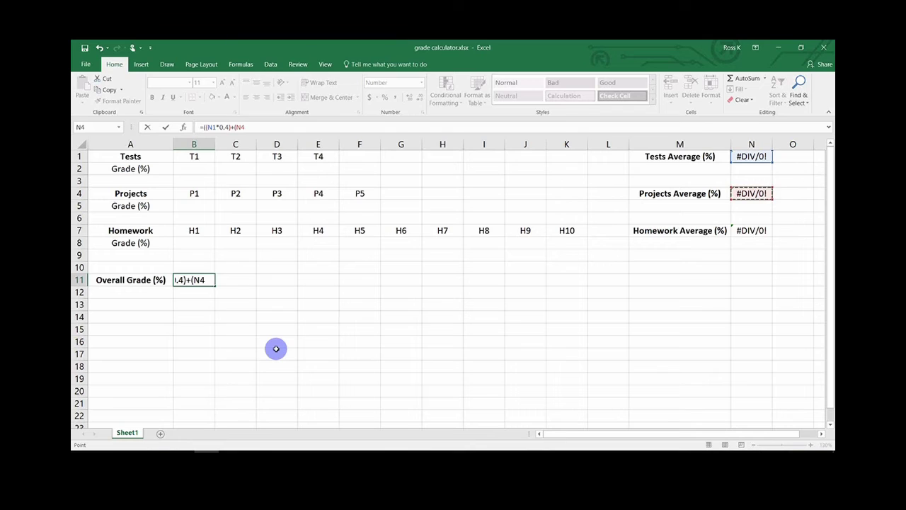
text(*0.4)
text()+()
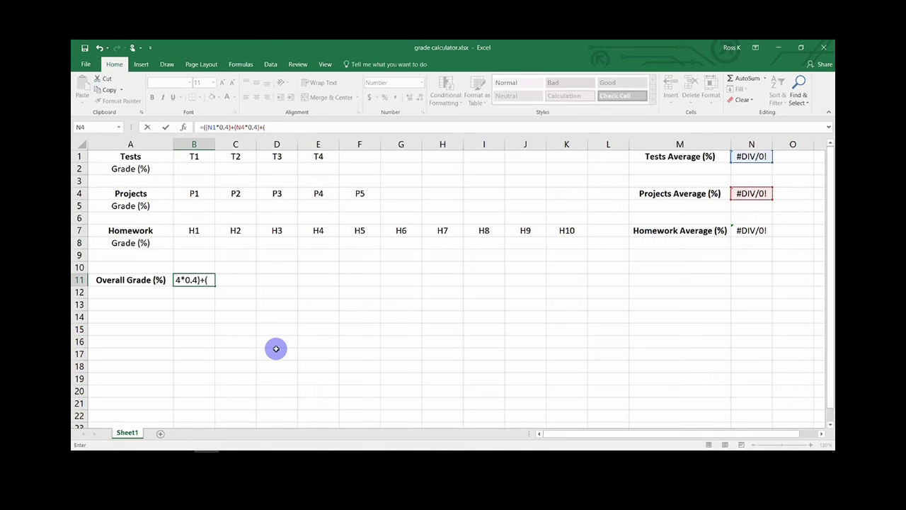
click(752, 230)
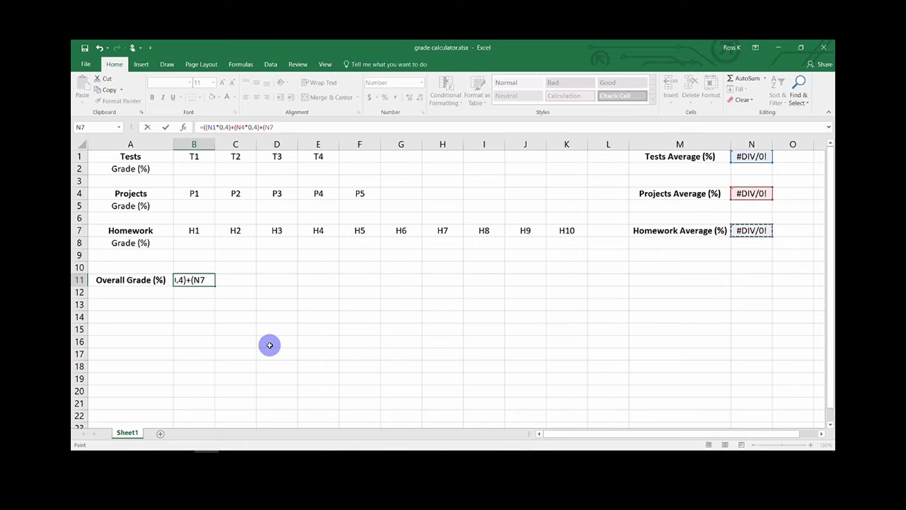
text(*0.2)
text()))
key(Return)
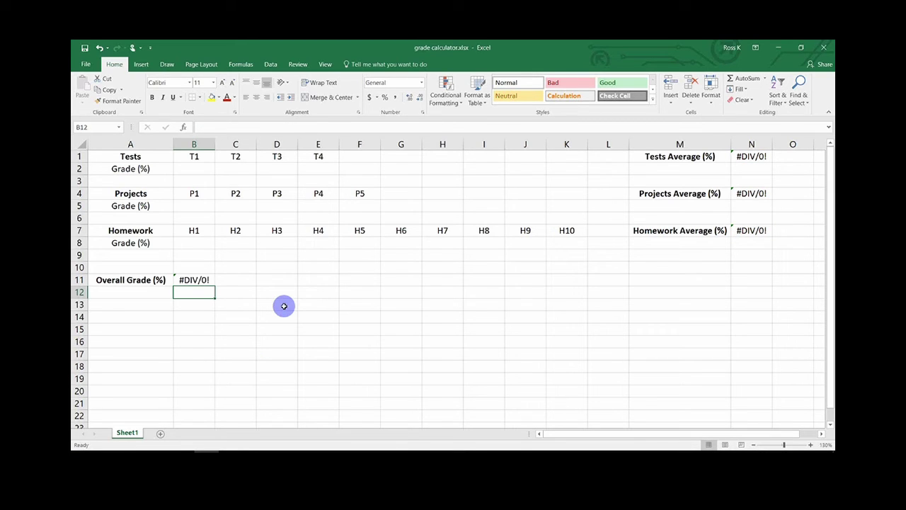
Step: Review the overall grade formula in B11 and the category average cells in column N, and select the T1 grade cell B2
click(198, 280)
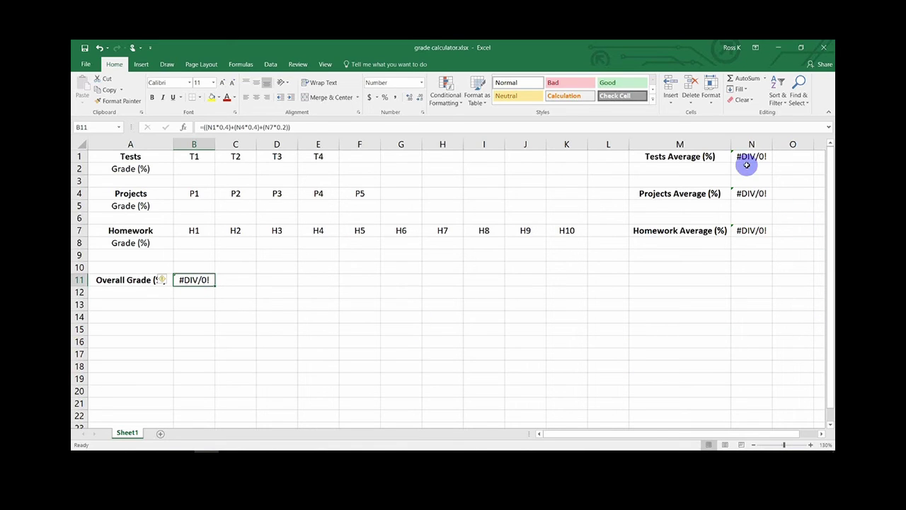
click(747, 159)
click(749, 193)
click(751, 240)
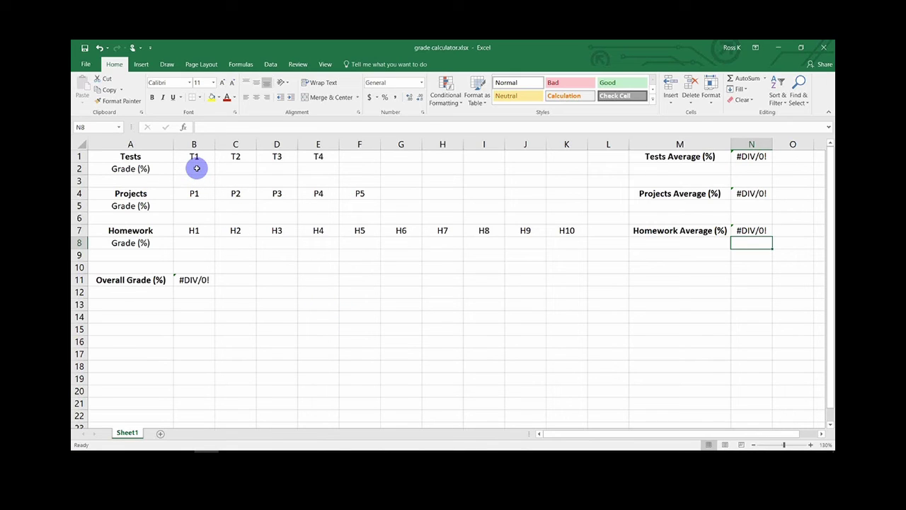
click(197, 167)
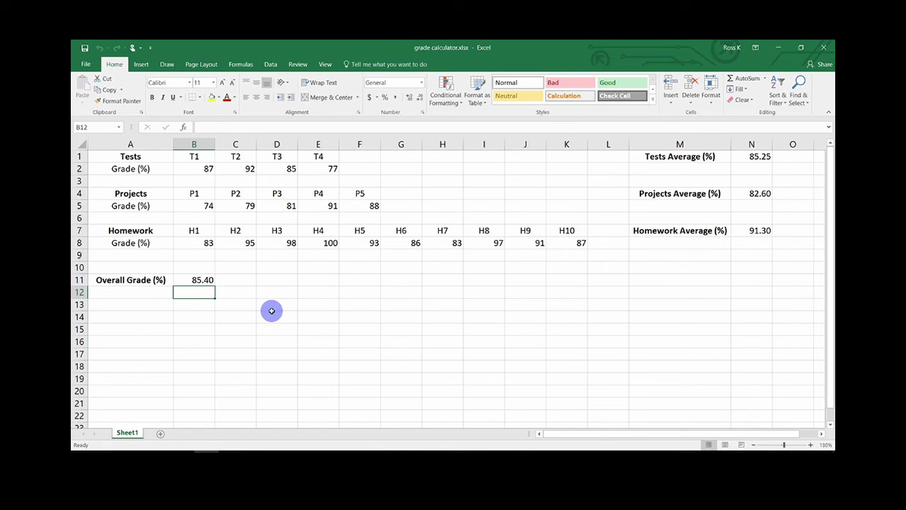
Step: Check the overall grade in B11 and the formula behind it
click(186, 280)
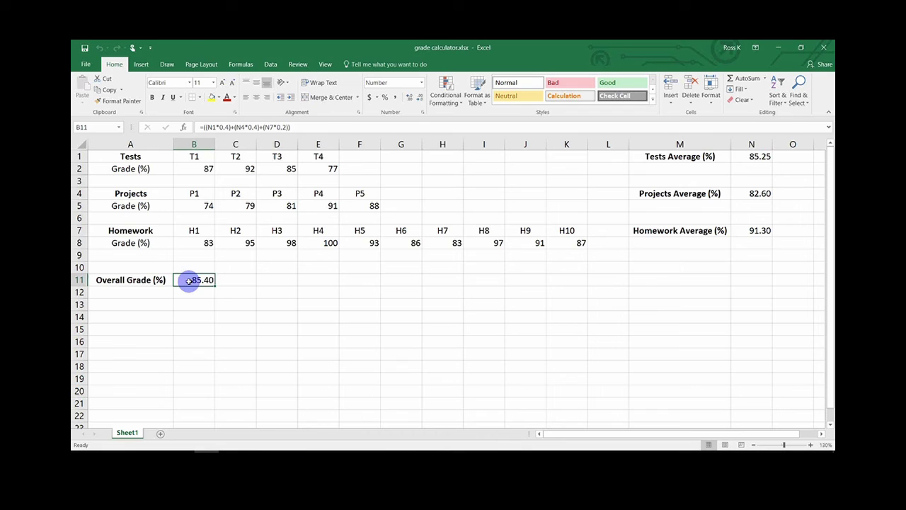
key(Down)
key(Down)
key(Left)
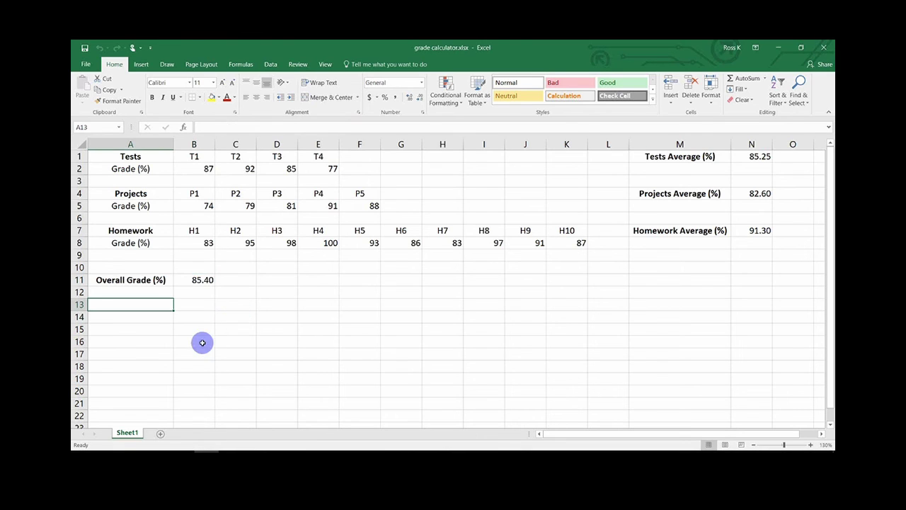
Step: Format the overall grade cell B11 as a Number with 2 decimal places
click(197, 280)
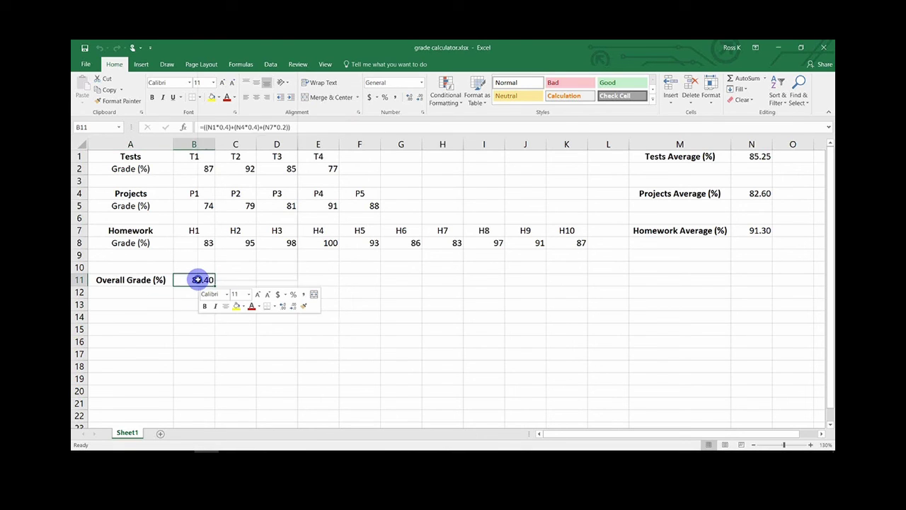
right_click(197, 280)
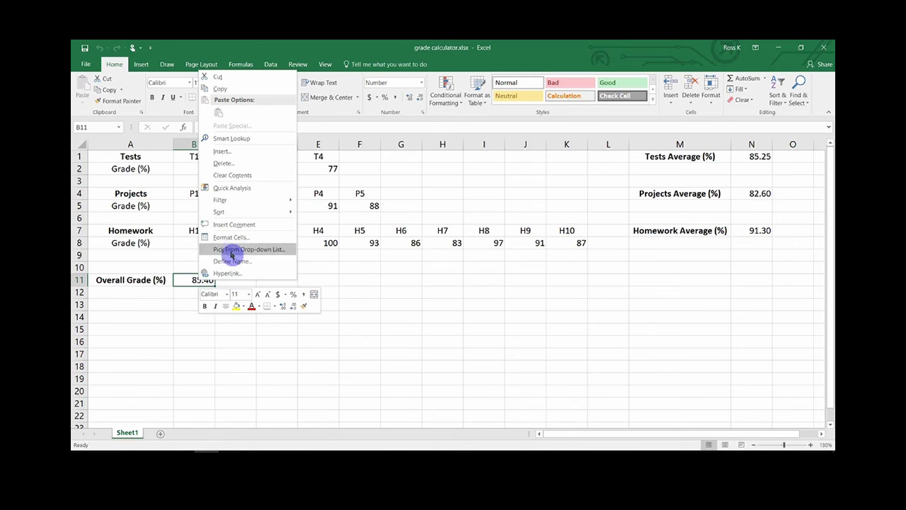
click(233, 237)
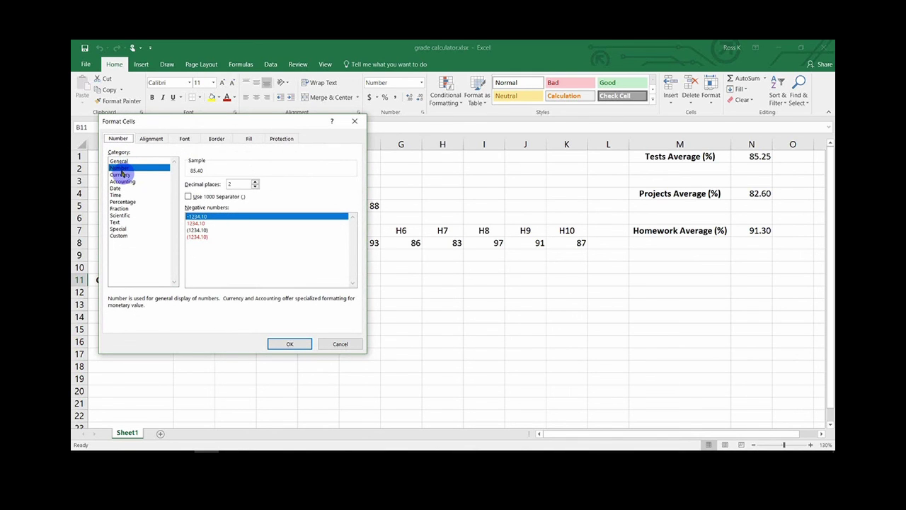
click(255, 181)
click(255, 186)
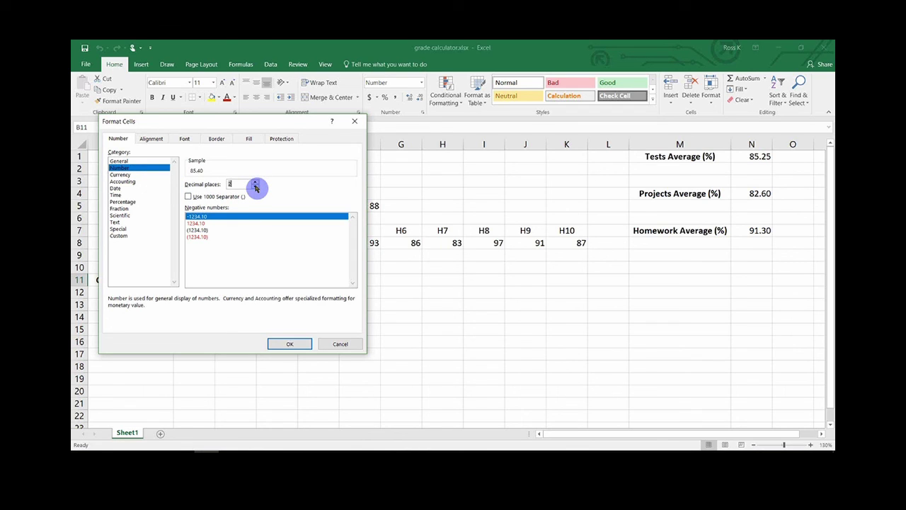
click(292, 344)
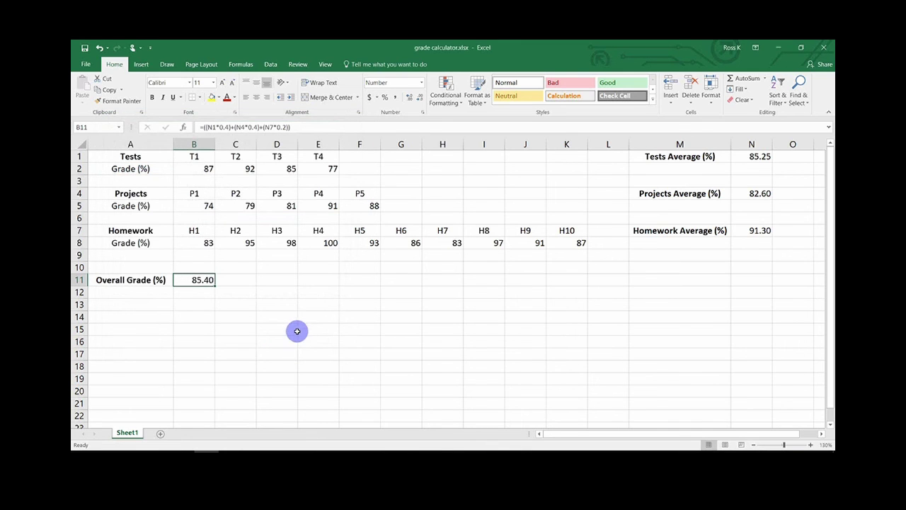
click(200, 318)
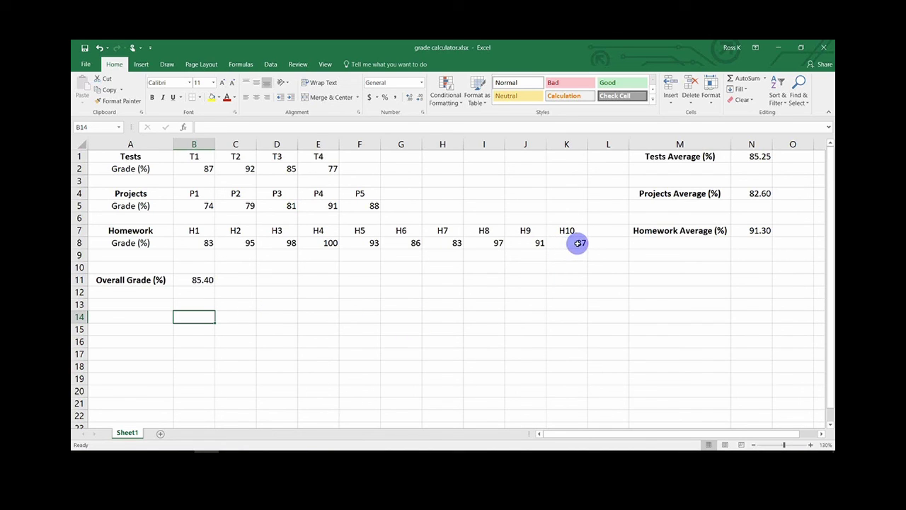
Step: Try the calculator with fewer grades by clearing homework cells H8:K8, project cells D5:F5 and test cells D2:E2
drag(455, 243, 558, 244)
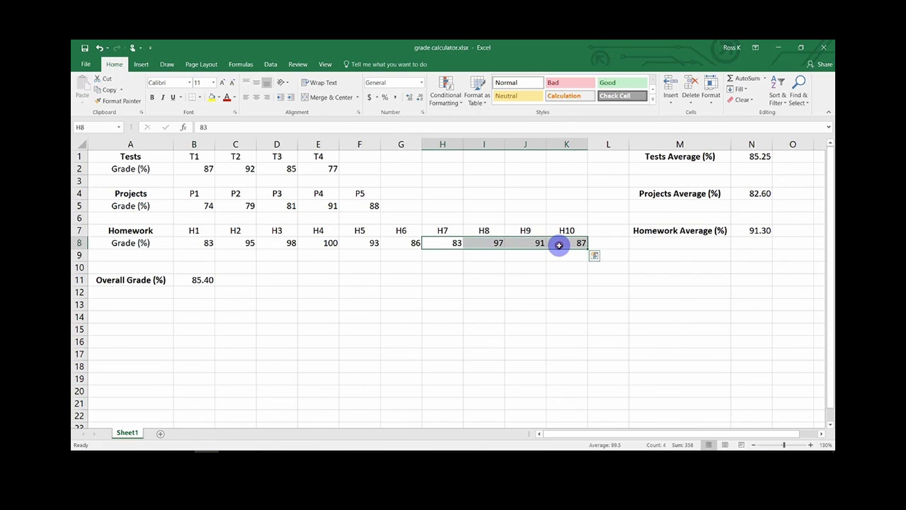
key(Delete)
drag(292, 206, 360, 205)
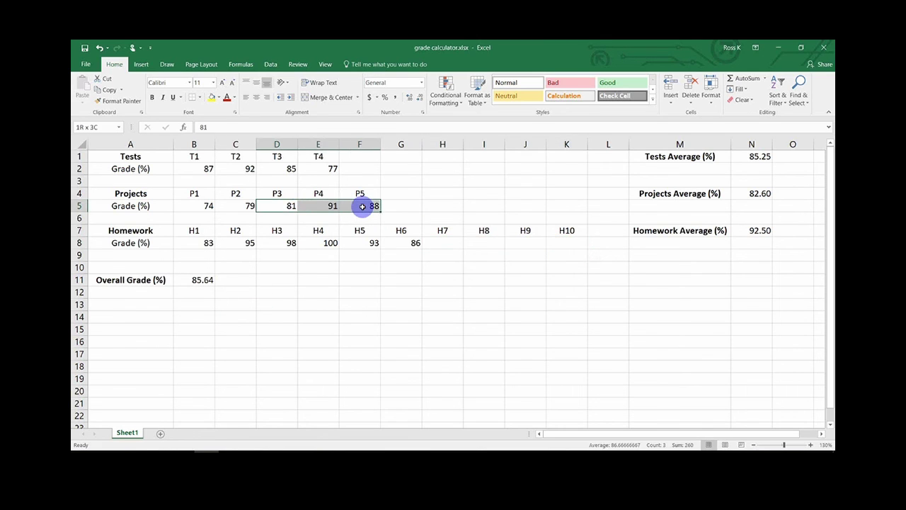
key(Delete)
drag(273, 168, 320, 170)
key(Delete)
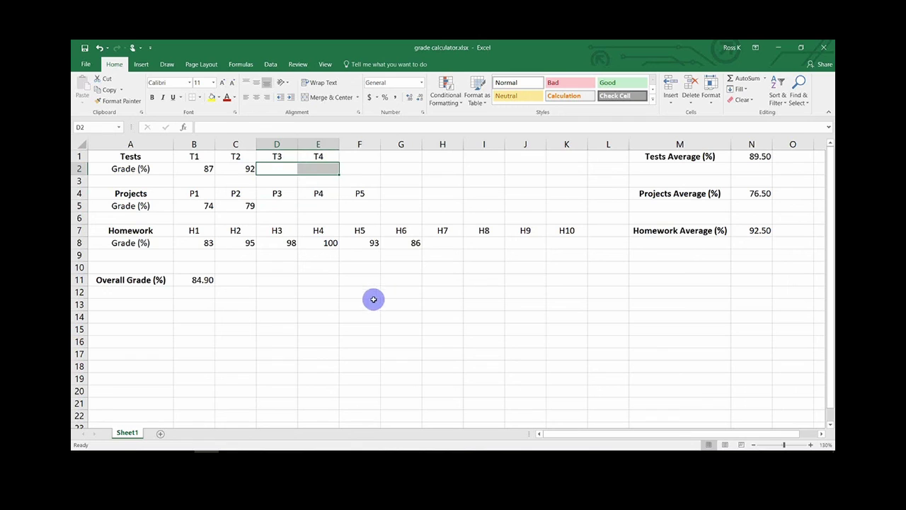
click(193, 292)
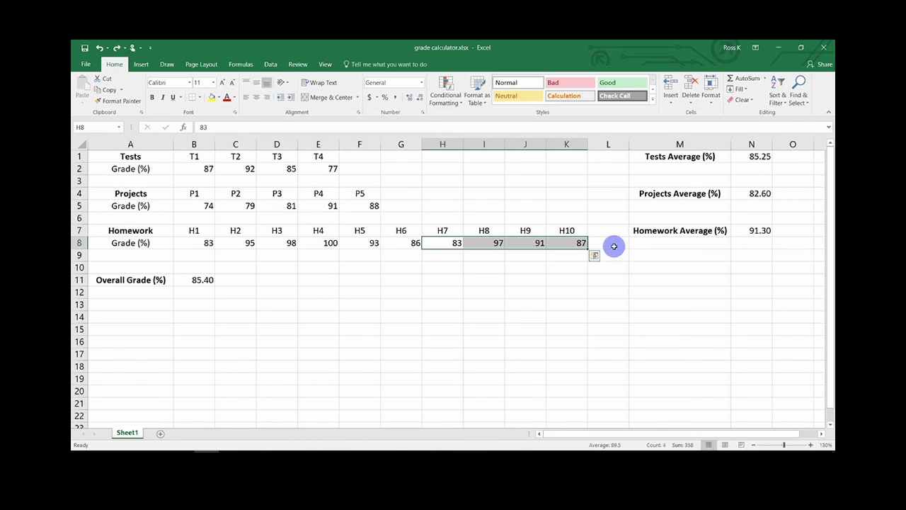
Step: Add two more homework grades at the end of row 8: 92 in L8 and 78 in M8
click(614, 245)
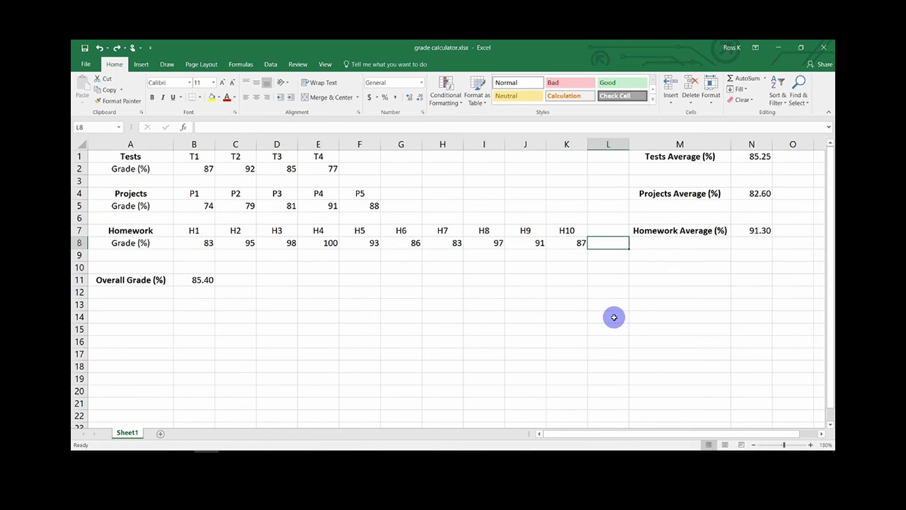
text(92)
key(Tab)
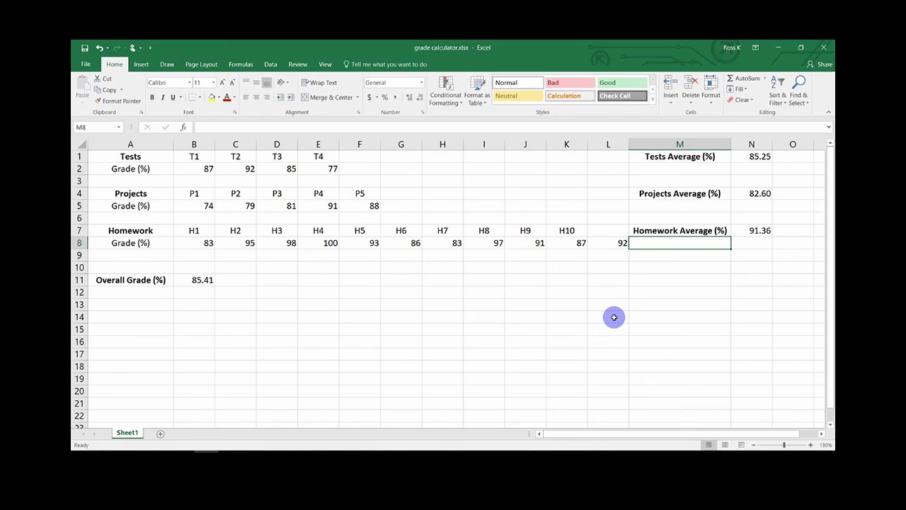
text(78)
key(Tab)
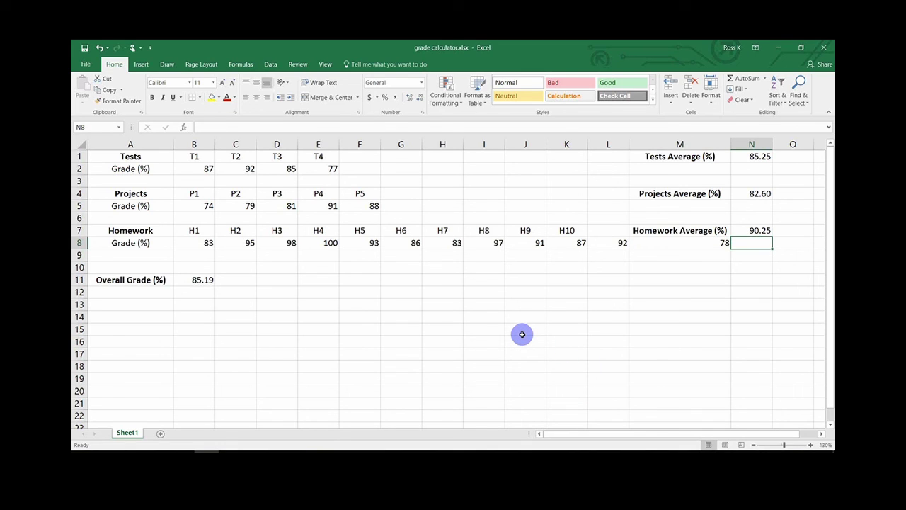
click(194, 304)
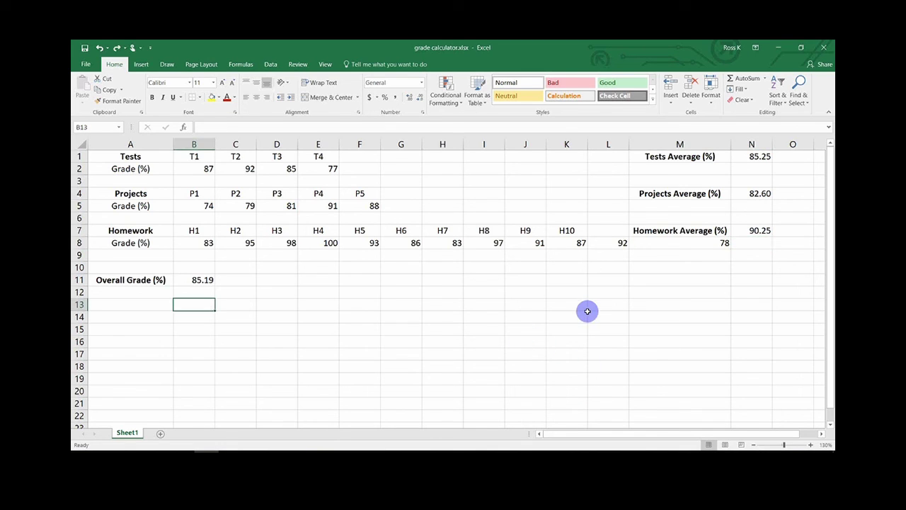